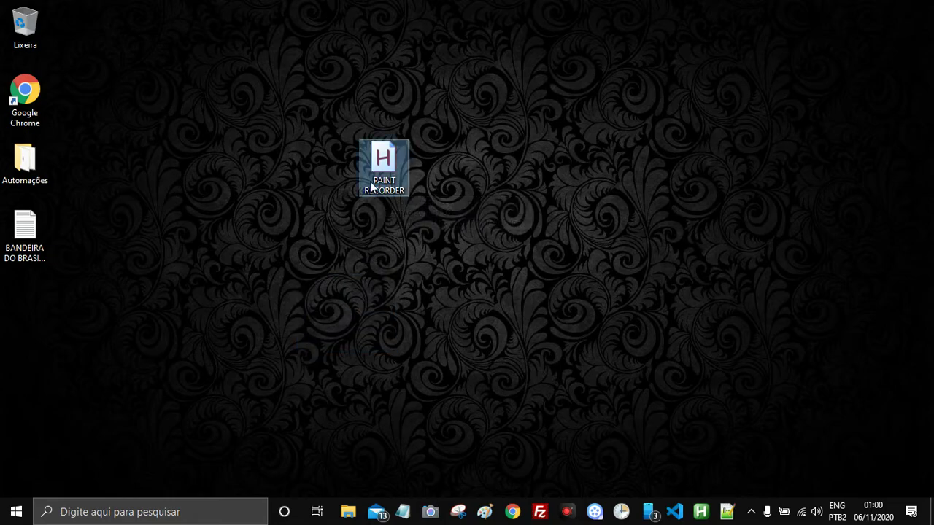
Clear the desktop icon selection and launch Paint from the taskbar as a blank canvas.
left_click_drag(535, 202, 360, 374)
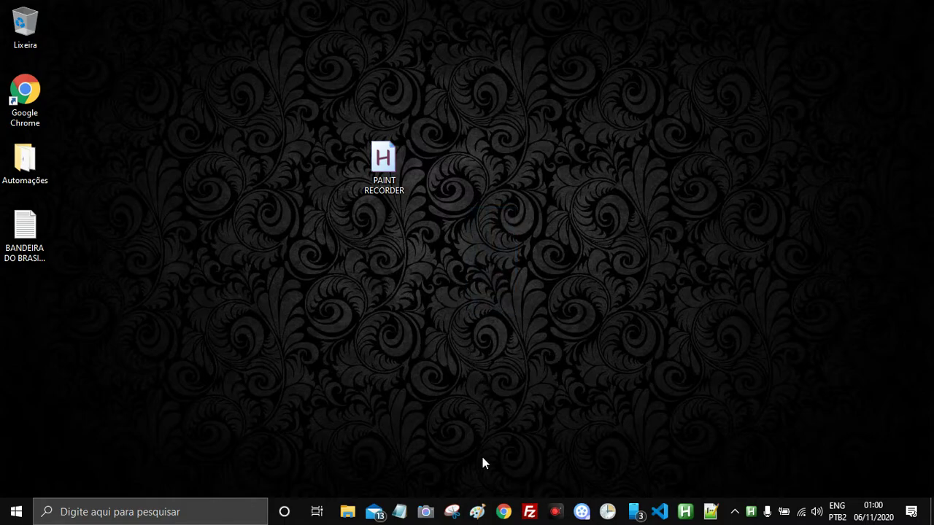
left_click(477, 512)
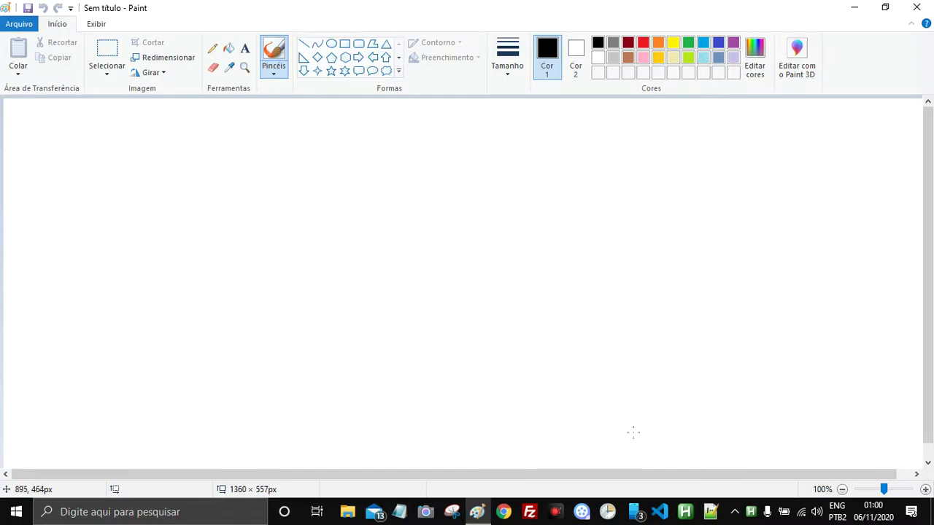
Check the hidden tray apps for the recorder, then bring Paint back into focus.
left_click(752, 512)
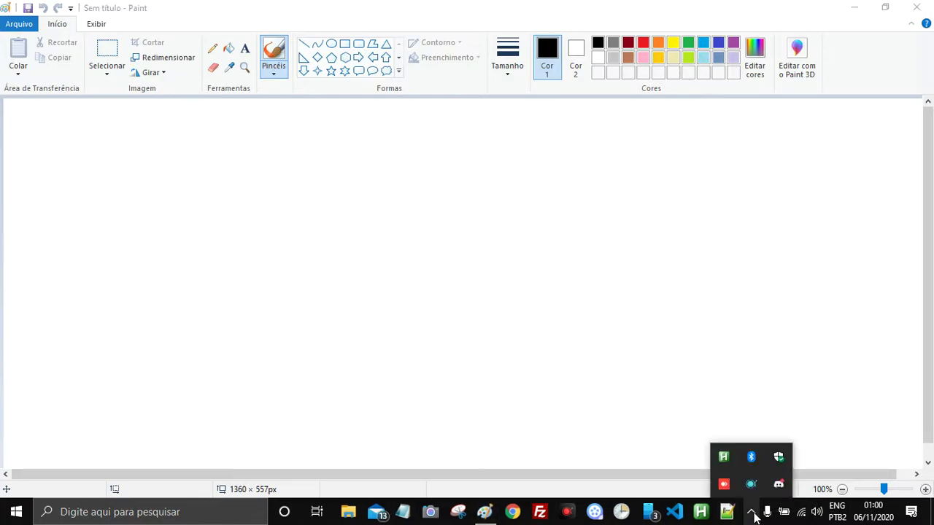
left_click(752, 511)
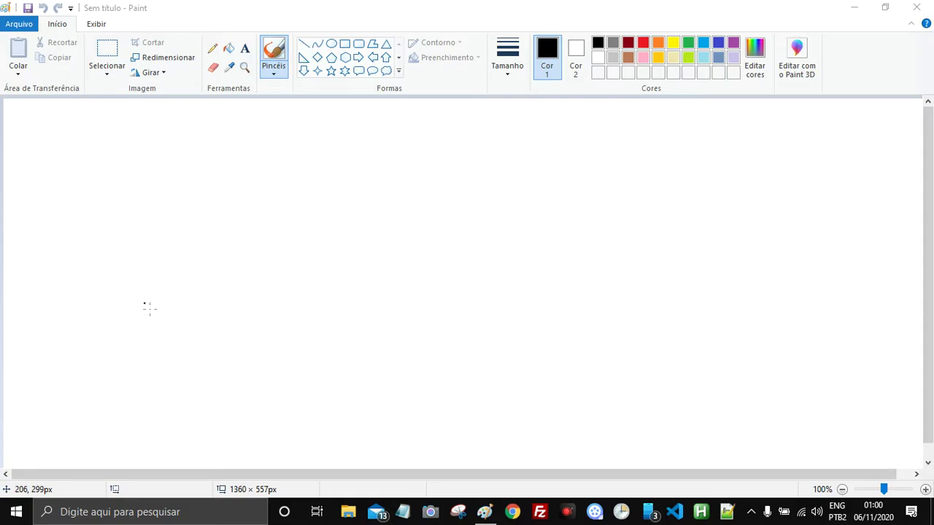
left_click(292, 8)
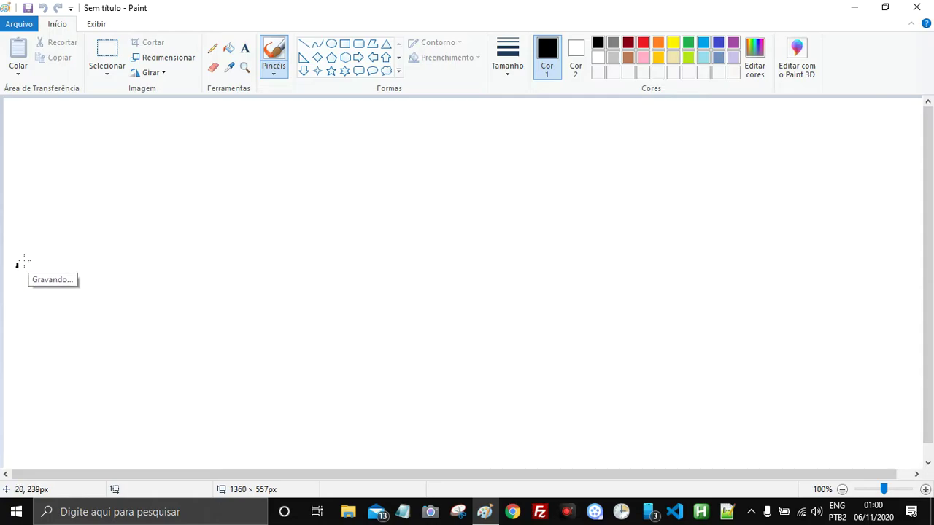
Hand-draw the letters A, U, T, O, H, O in black brush strokes.
mouse_move(17, 266)
left_mouse_down()
mouse_move(71, 252)
mouse_move(68, 260)
left_mouse_up()
left_click_drag(22, 229, 71, 228)
mouse_move(103, 191)
left_mouse_down()
mouse_move(95, 230)
mouse_move(134, 194)
mouse_move(194, 257)
left_mouse_up()
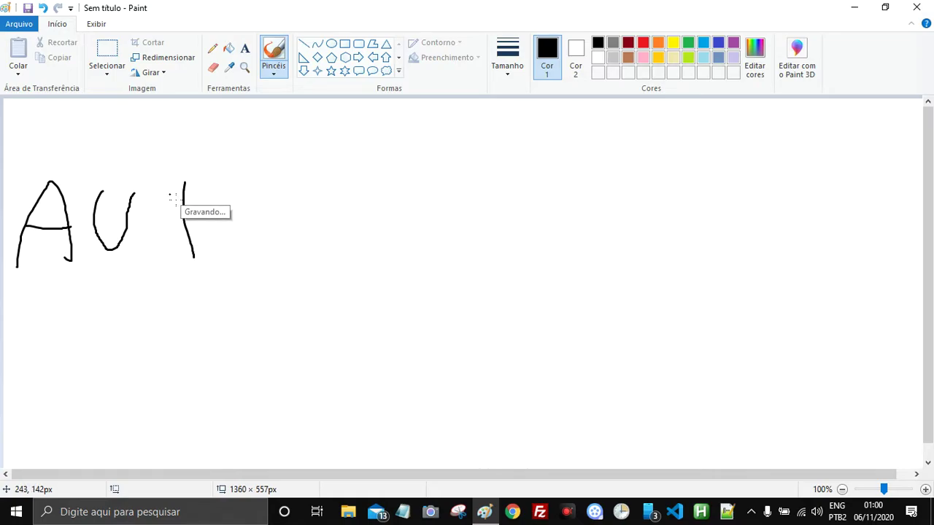
mouse_move(168, 188)
left_mouse_down()
mouse_move(226, 180)
mouse_move(248, 244)
mouse_move(235, 207)
left_mouse_up()
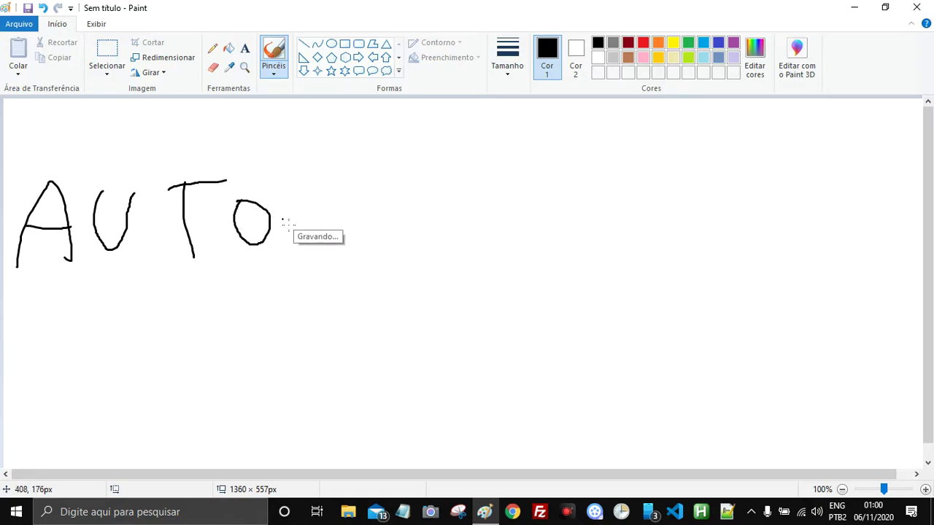
left_click_drag(292, 184, 292, 261)
mouse_move(343, 182)
left_mouse_down()
mouse_move(315, 250)
mouse_move(325, 224)
left_mouse_up()
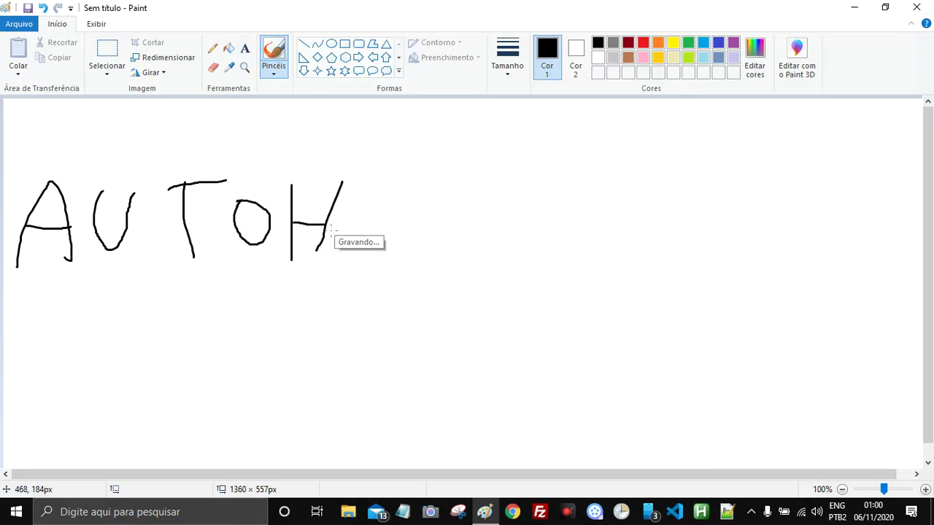
mouse_move(365, 202)
left_mouse_down()
mouse_move(375, 250)
mouse_move(363, 204)
left_mouse_up()
Hand-draw T, K, E, Y to finish AUTOHOTKEY, plus a long freehand arrow beneath.
left_click_drag(437, 182, 416, 248)
mouse_move(407, 188)
left_mouse_down()
mouse_move(447, 188)
mouse_move(497, 260)
left_mouse_up()
left_click_drag(489, 227, 560, 212)
left_click_drag(489, 228, 536, 257)
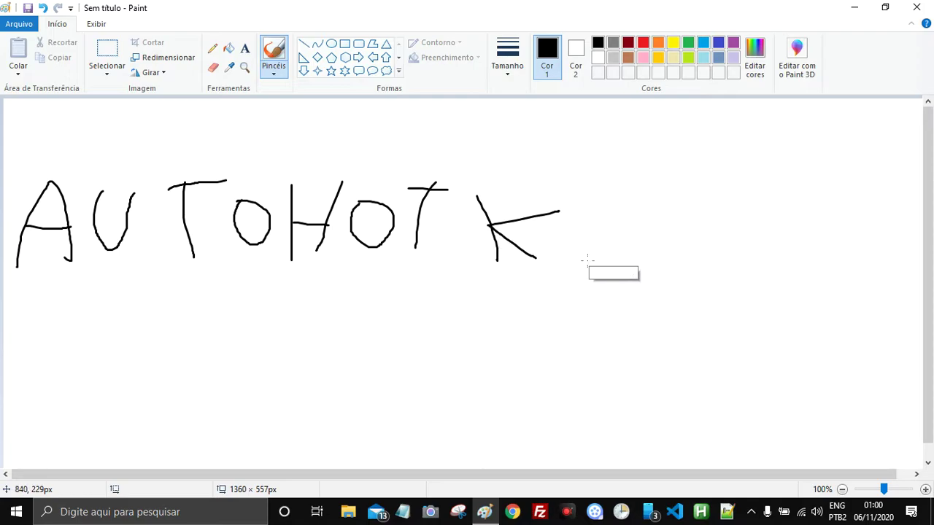
mouse_move(631, 247)
left_mouse_down()
mouse_move(587, 247)
mouse_move(615, 190)
mouse_move(650, 216)
left_mouse_up()
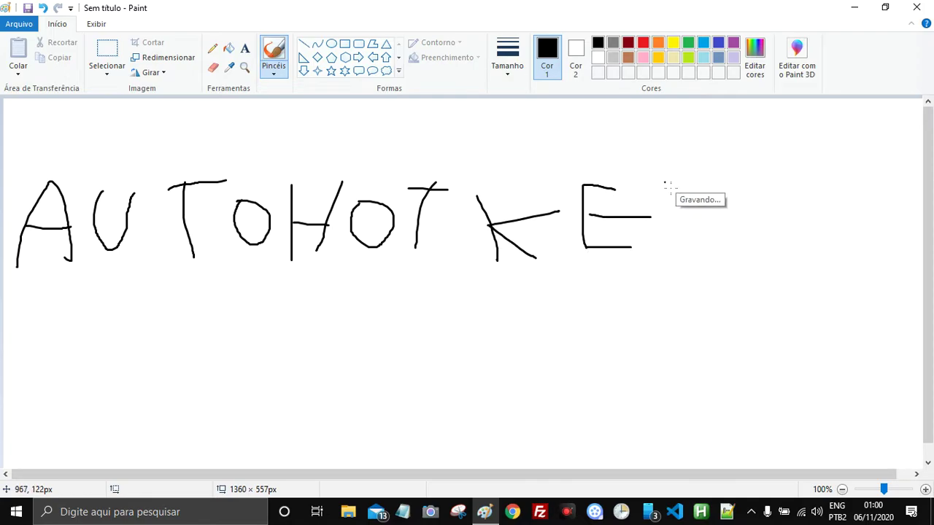
left_click_drag(667, 185, 709, 240)
left_click_drag(749, 188, 690, 277)
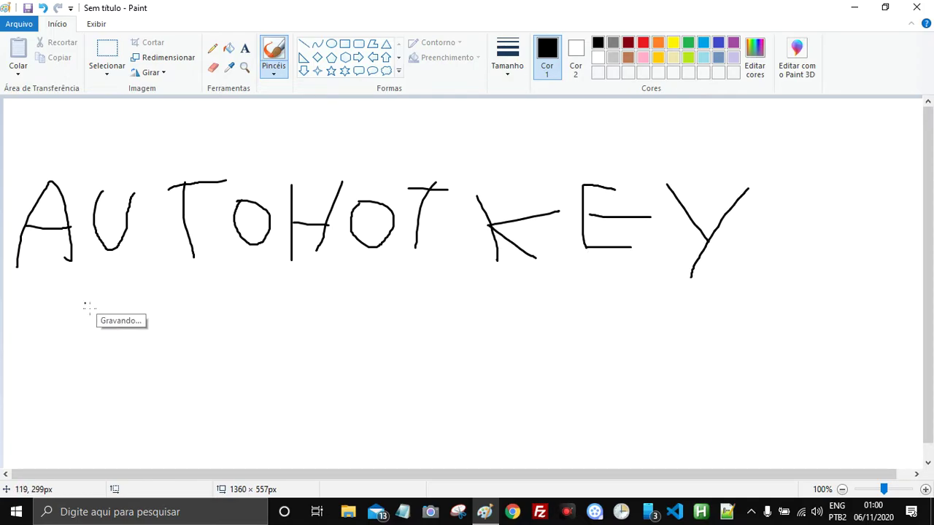
mouse_move(77, 298)
left_mouse_down()
mouse_move(565, 286)
mouse_move(290, 371)
mouse_move(436, 437)
left_mouse_up()
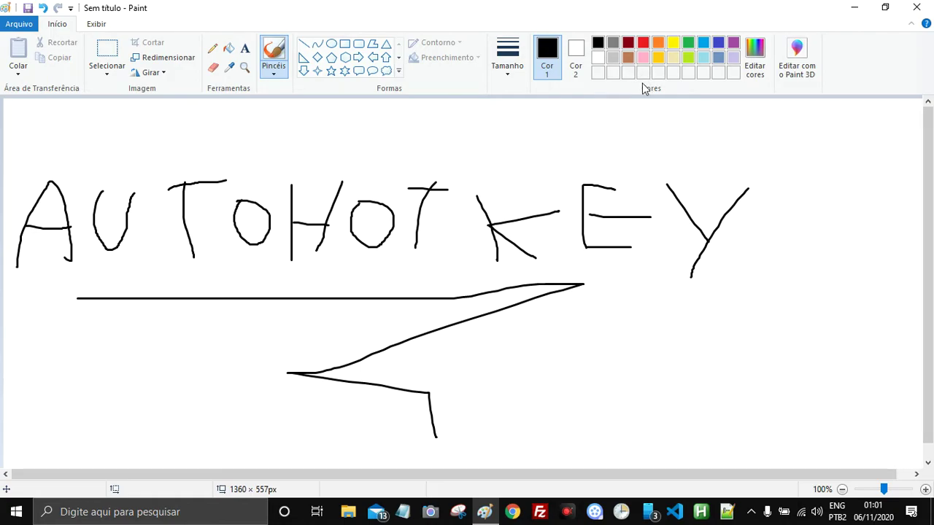
Select red as Color 1 and replay the recorded strokes with F2 to redraw everything red.
left_click(643, 42)
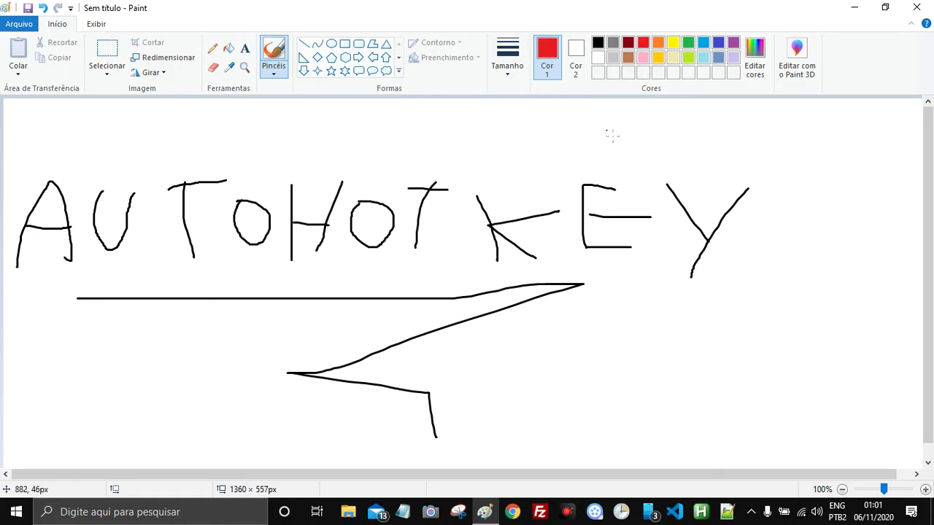
key("F2")
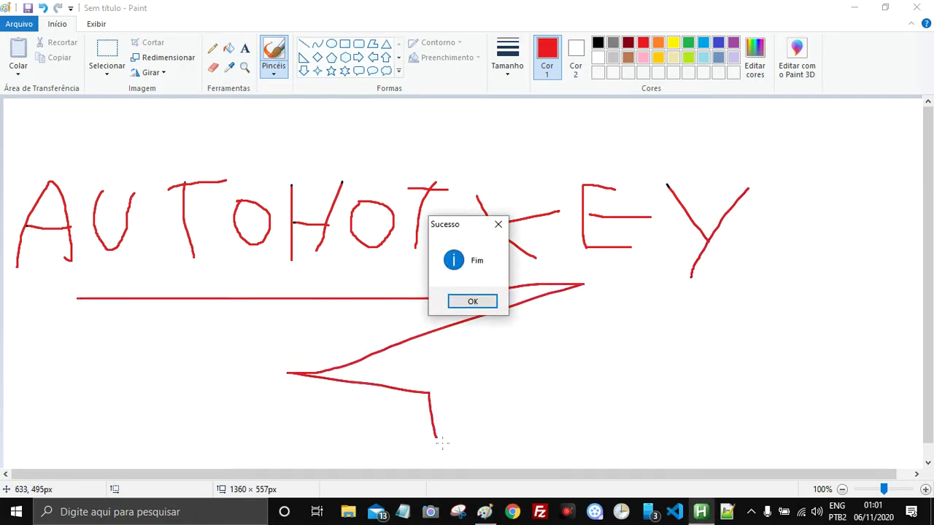
key("Return")
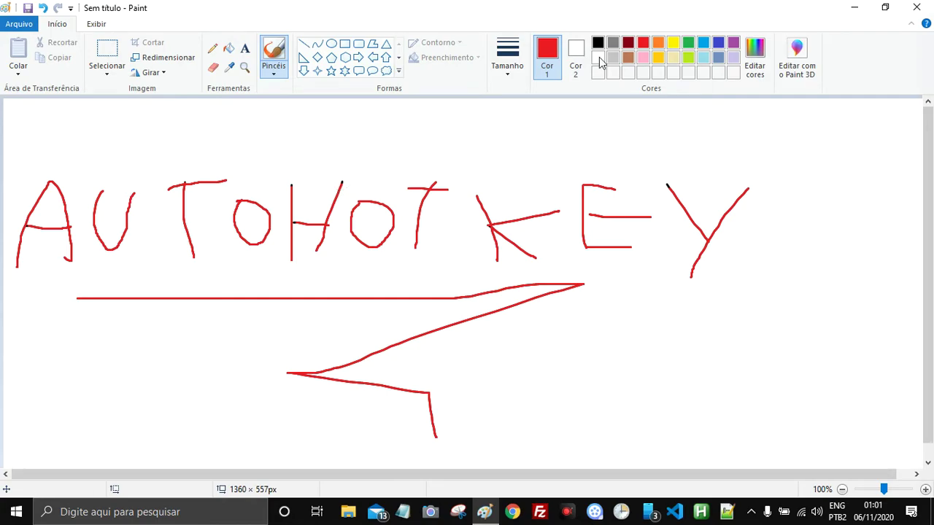
Replay the drawing in green, then save the recorded strokes to a file.
left_click(687, 43)
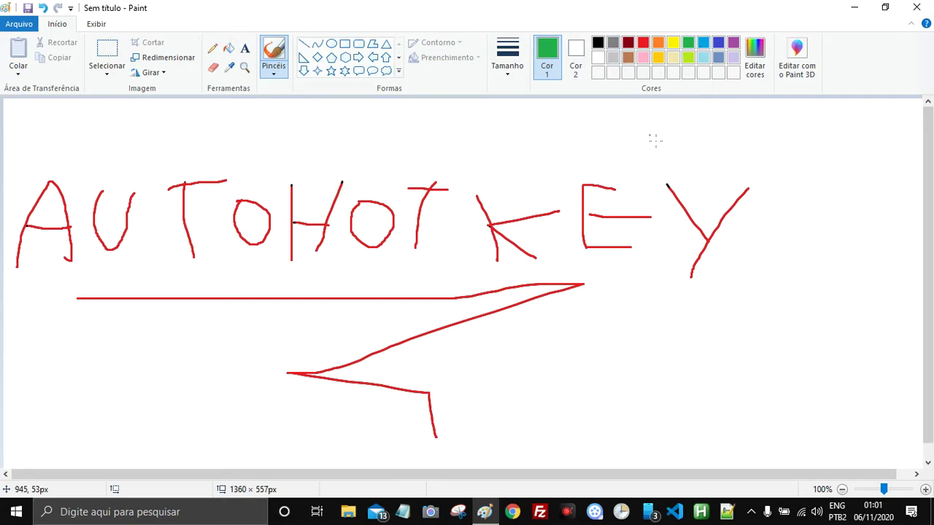
key("F2")
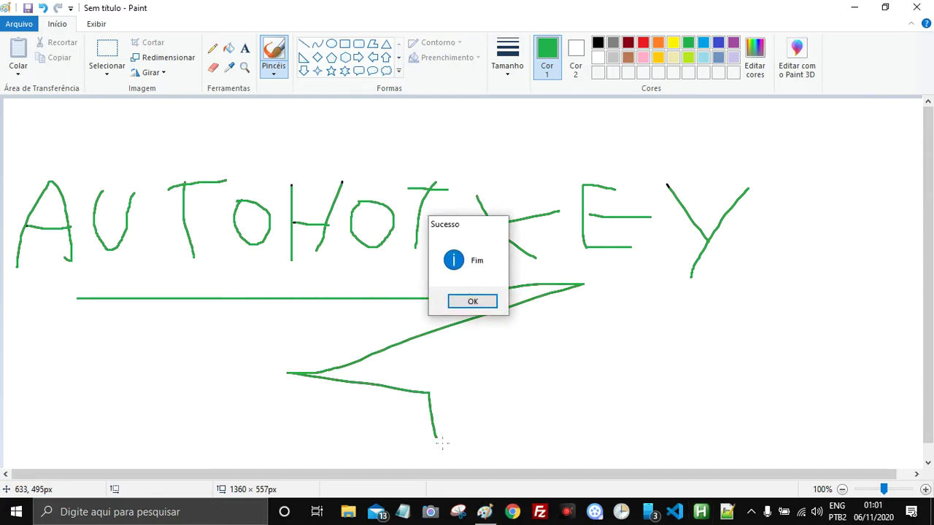
key("Return")
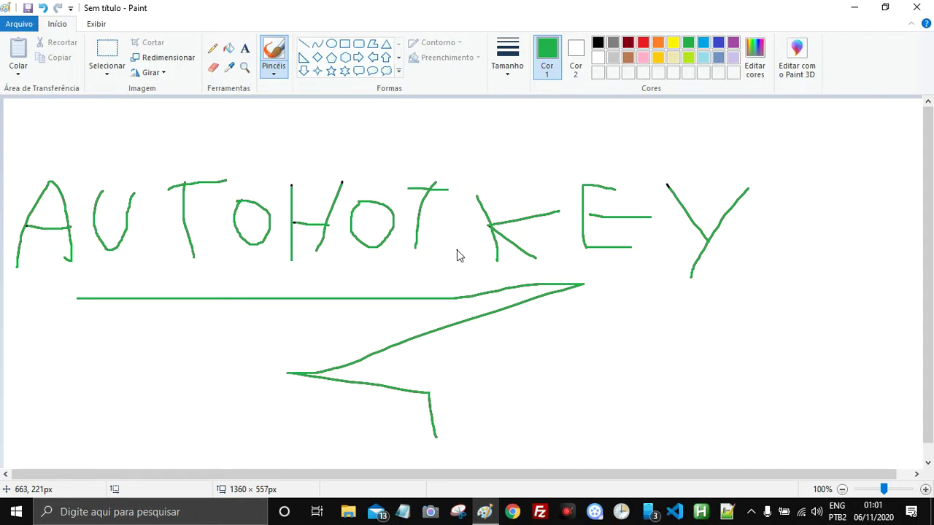
key("F2")
key("Return")
Close Paint with Não Salvar, exit the tray recorder script, and drag the recording file mid-desktop.
left_click(916, 7)
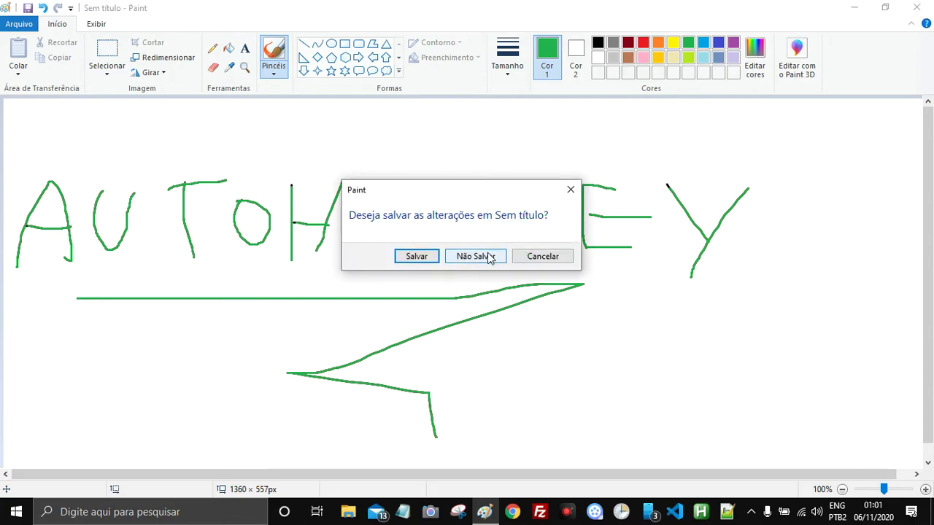
left_click(475, 256)
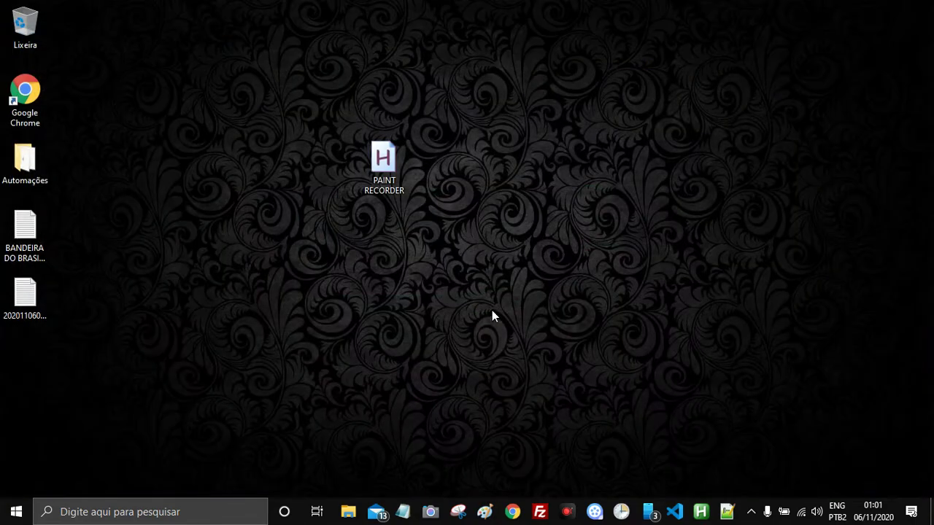
left_click(751, 512)
right_click(721, 454)
left_click(748, 446)
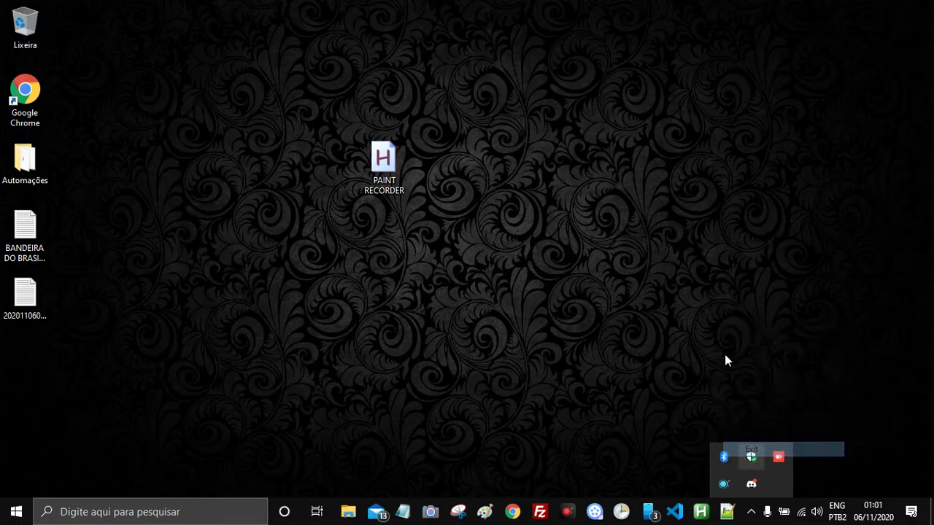
left_click(751, 511)
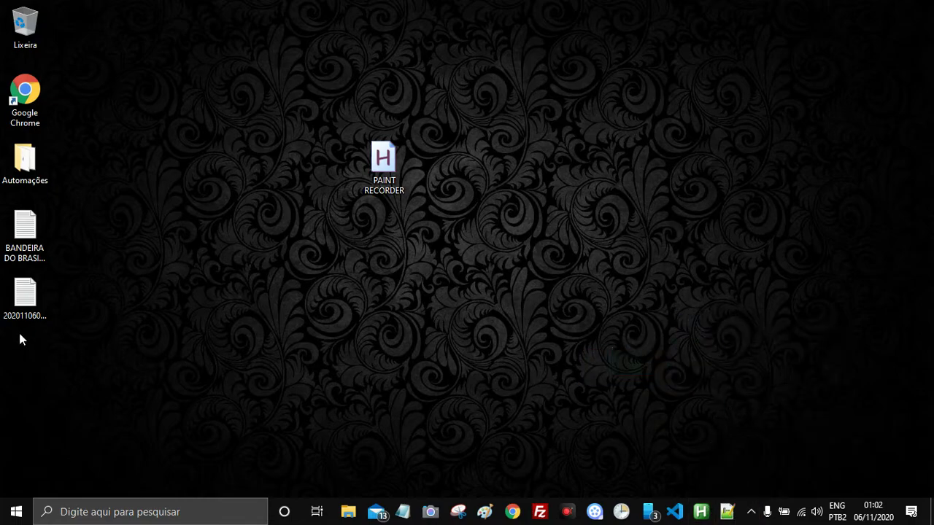
left_click_drag(25, 295, 544, 237)
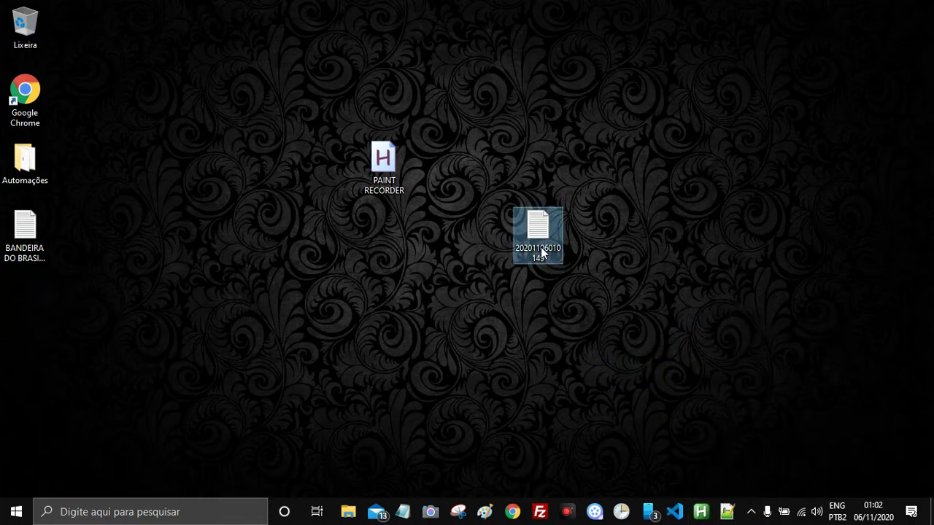
double_click(537, 241)
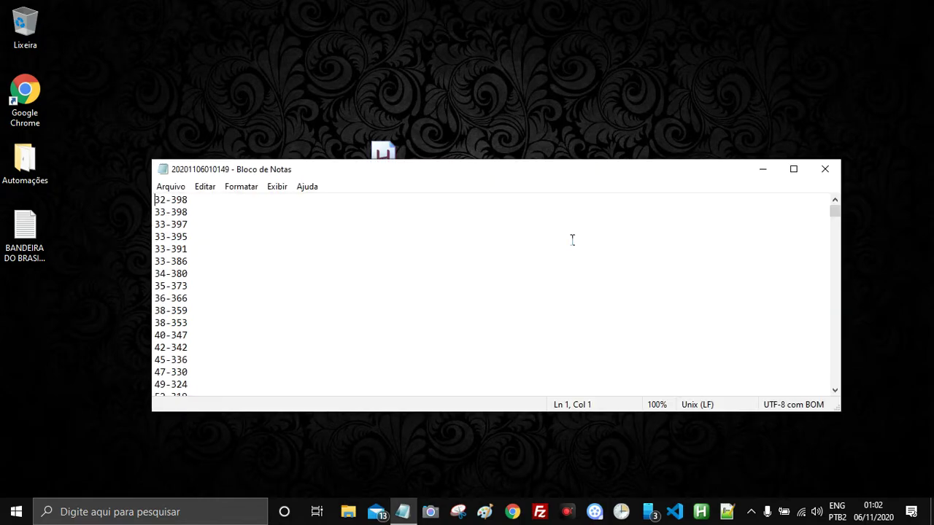
left_click_drag(838, 209, 841, 381)
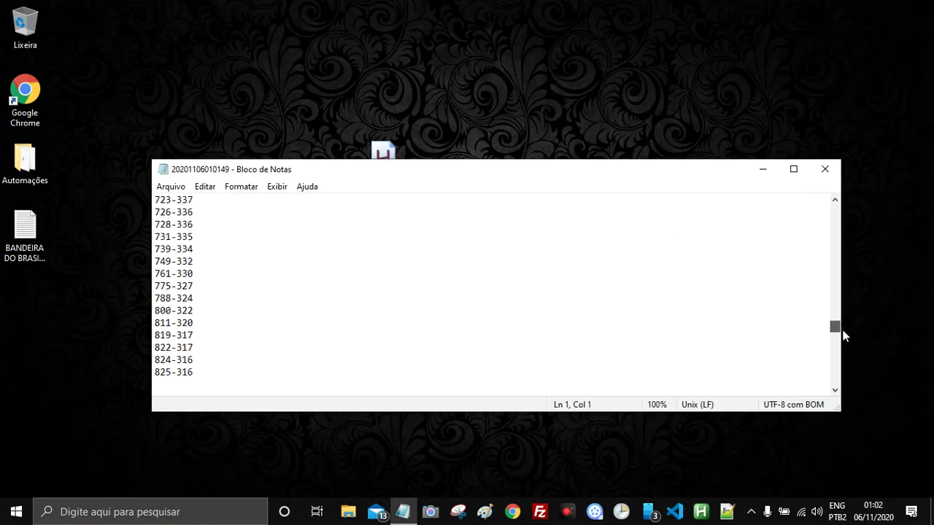
left_click(824, 169)
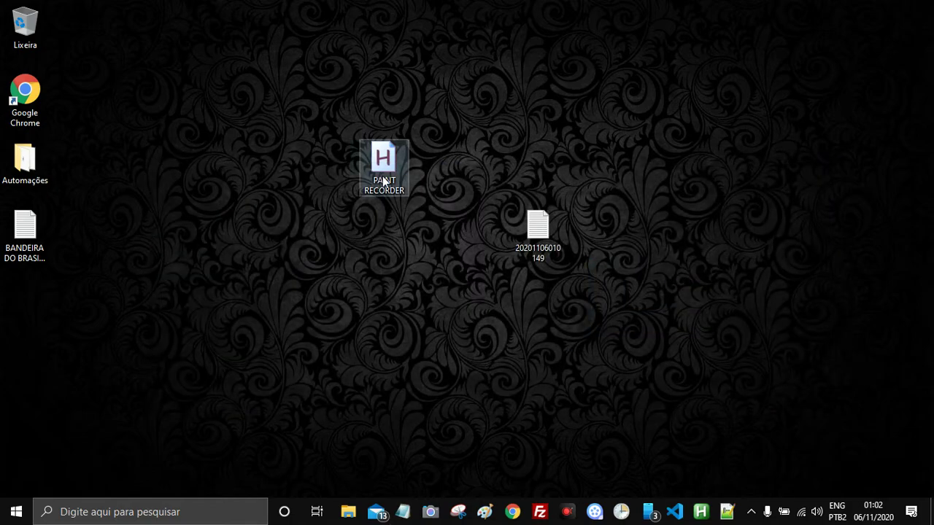
left_click(751, 511)
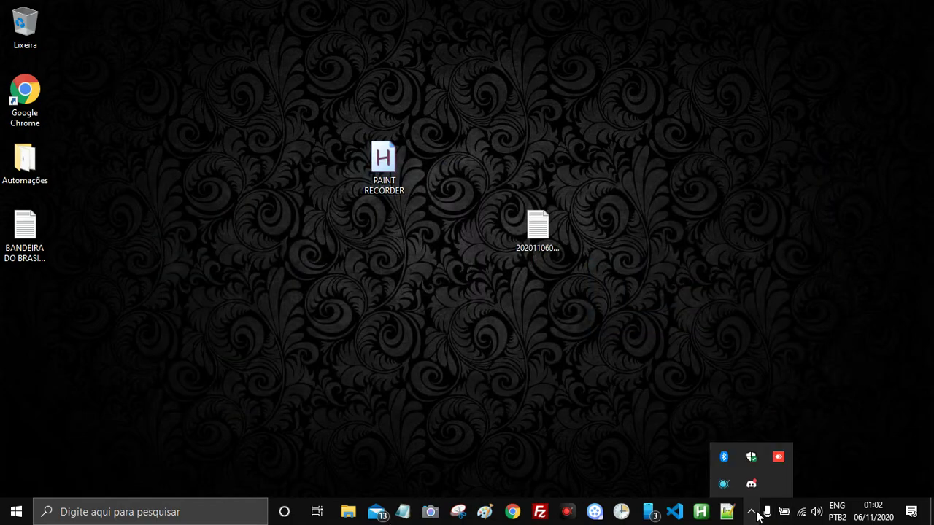
double_click(393, 169)
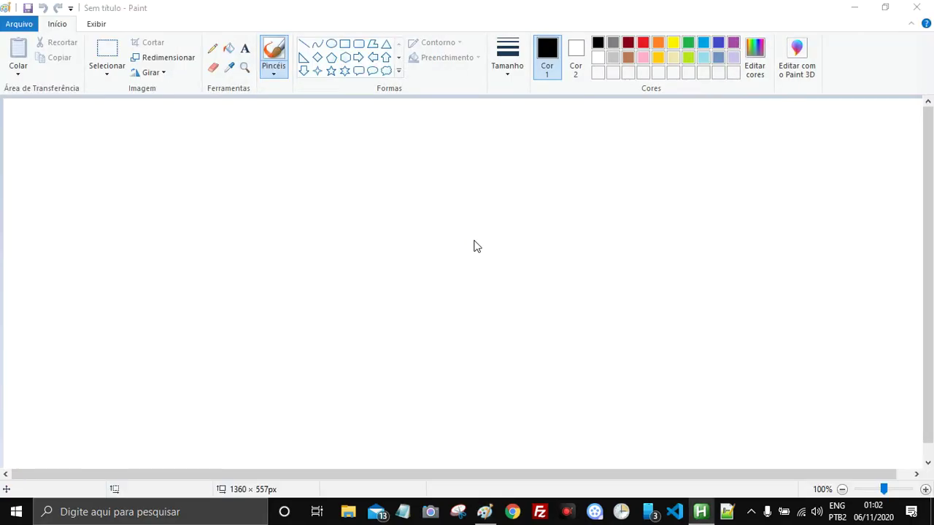
key("Return")
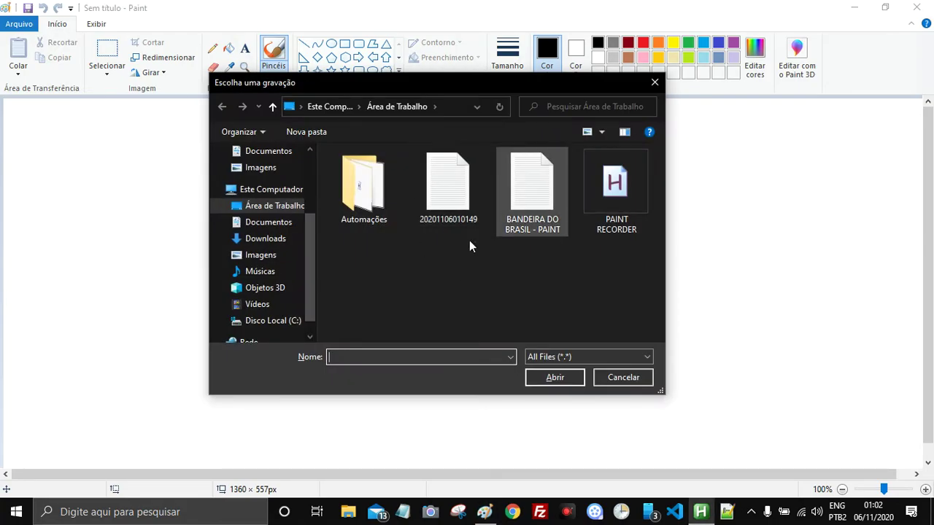
left_click(442, 201)
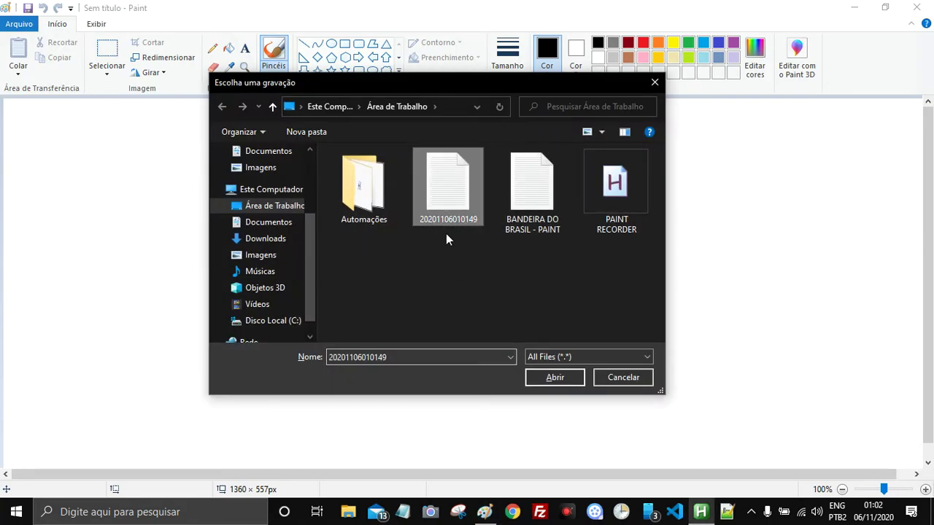
left_click(553, 383)
left_click(497, 300)
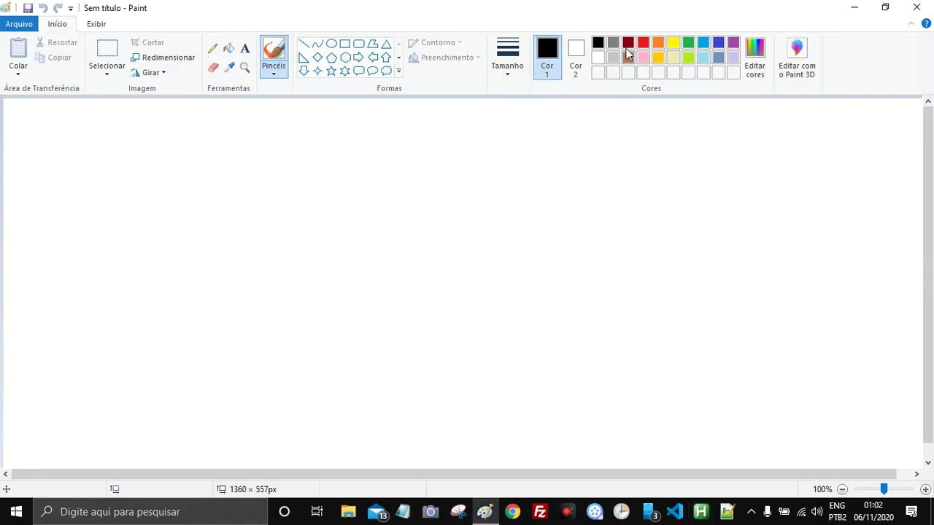
Replay the AUTOHOTKEY drawing in blue, then close Paint without saving.
left_click(719, 44)
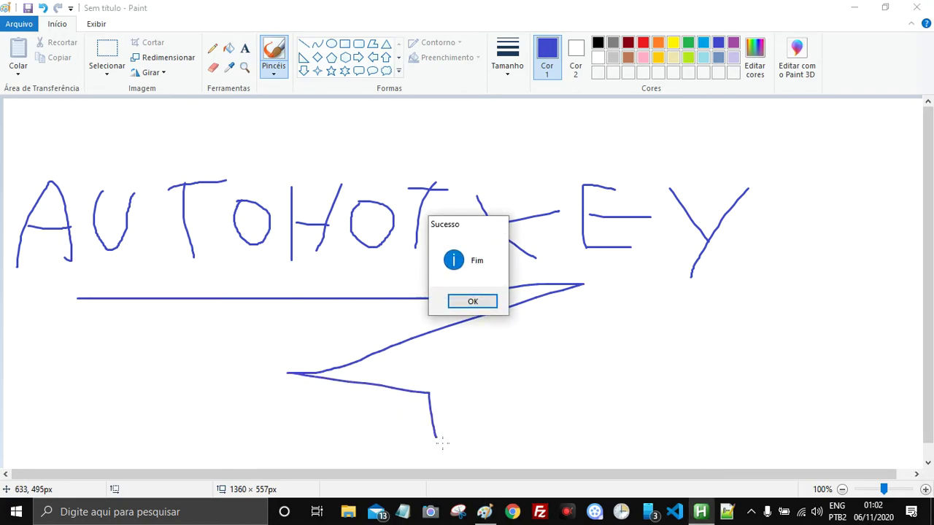
key("Return")
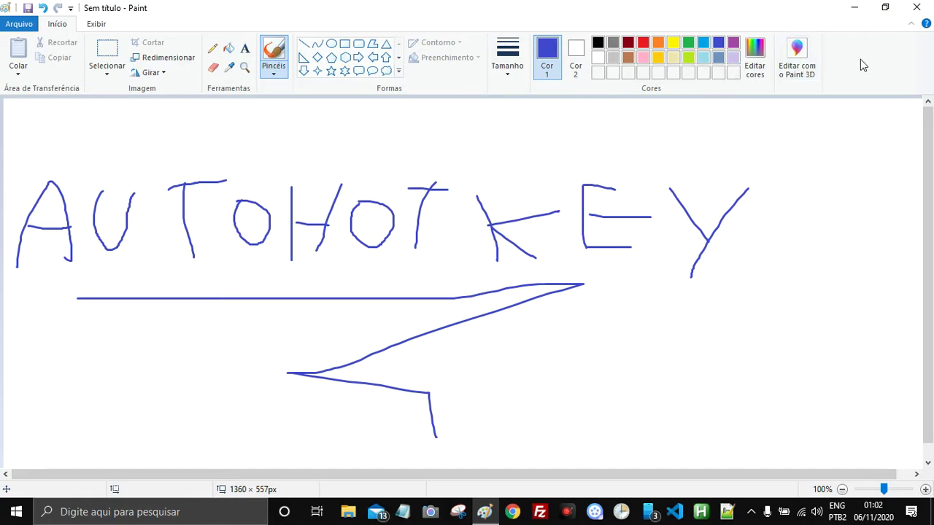
left_click(916, 7)
left_click(502, 263)
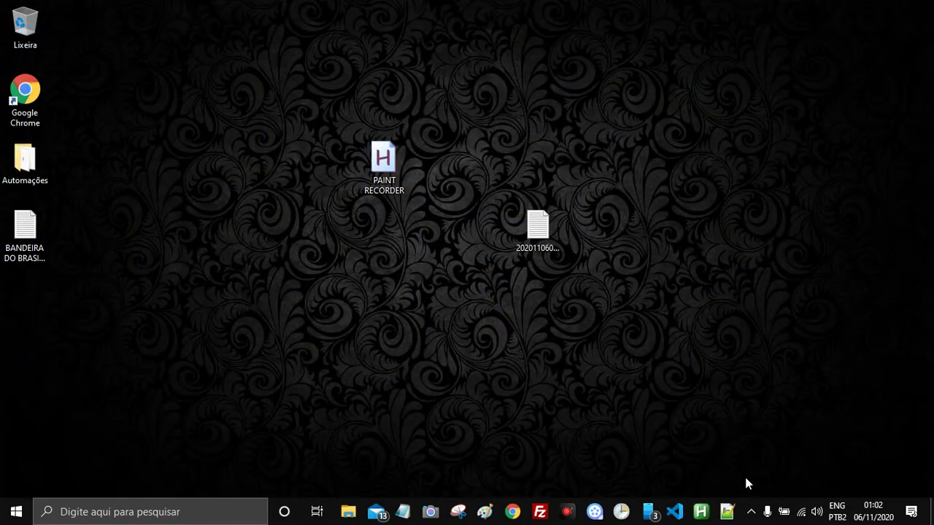
left_click(751, 511)
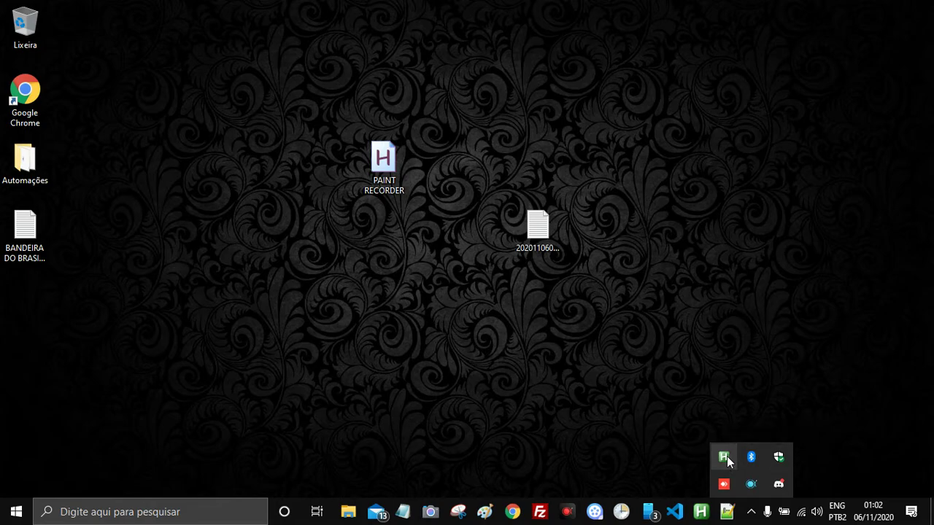
right_click(727, 456)
left_click(751, 446)
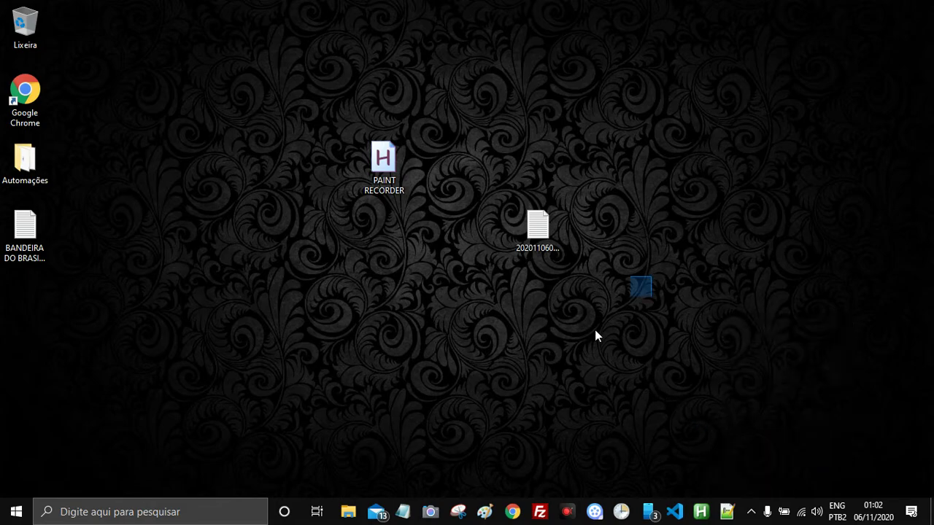
left_click(544, 245)
key("Delete")
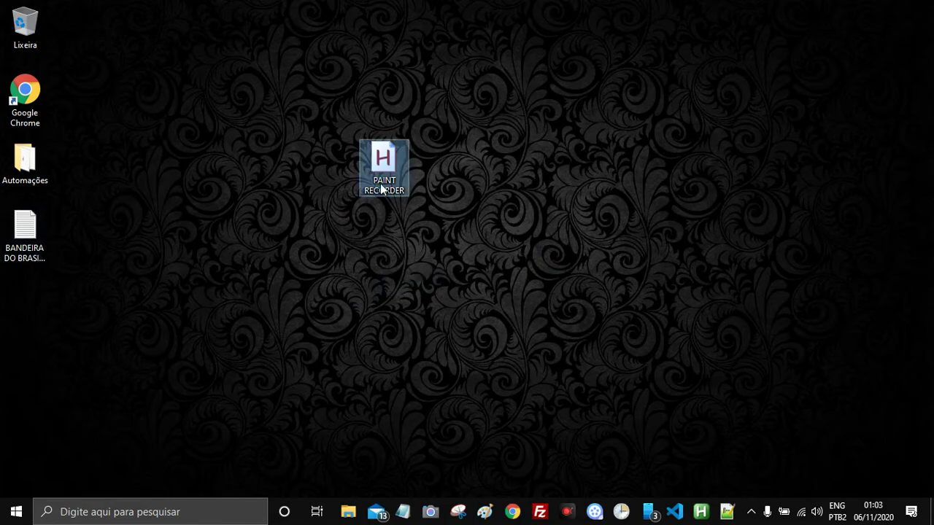
Run PAINT RECORDER and replay BANDEIRA DO BRASIL - PAINT to draw the Brazilian flag.
left_click(484, 511)
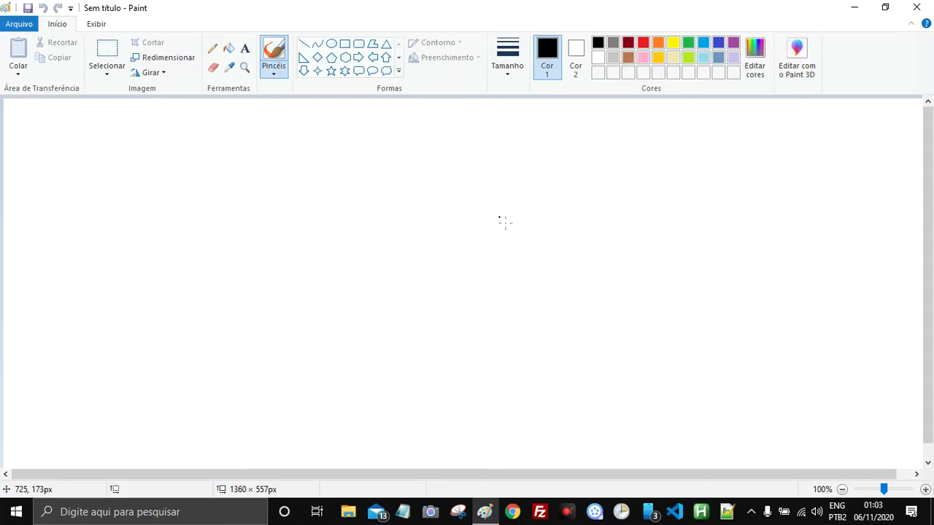
key("Return")
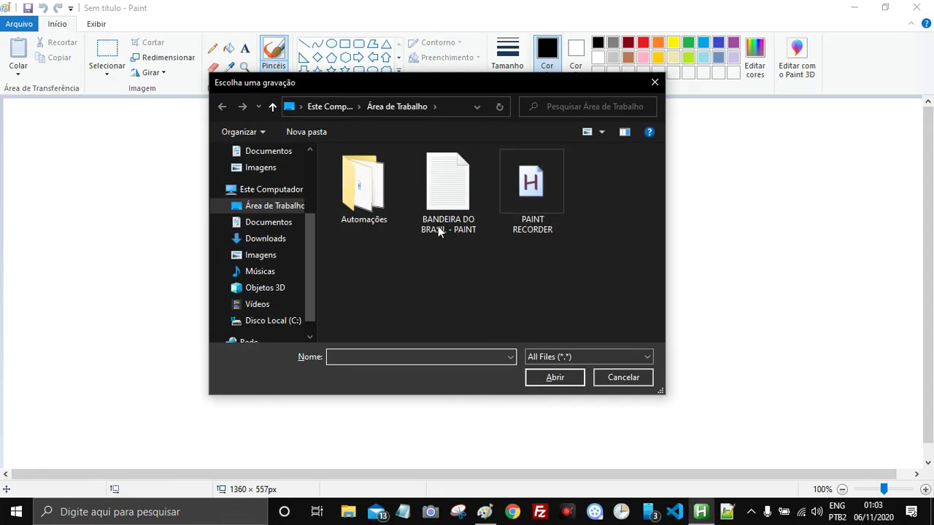
left_click(440, 225)
left_click(552, 373)
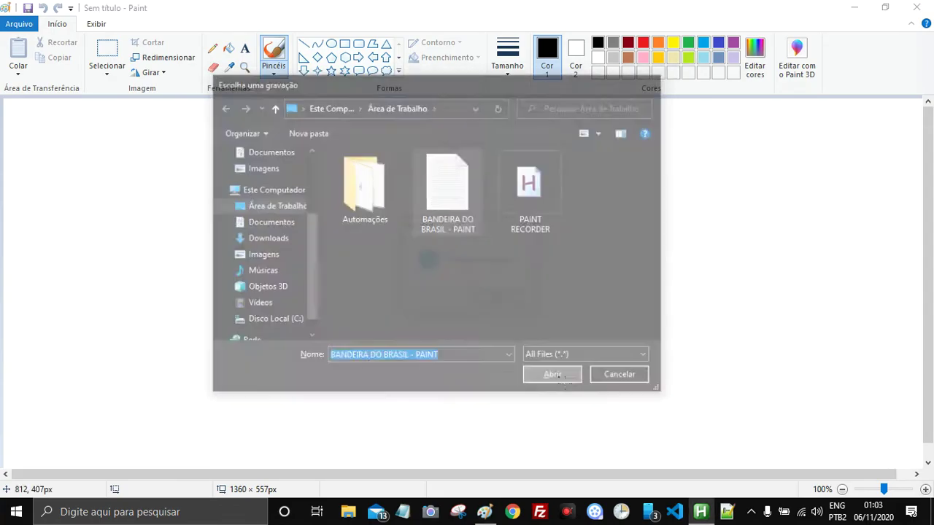
left_click(505, 304)
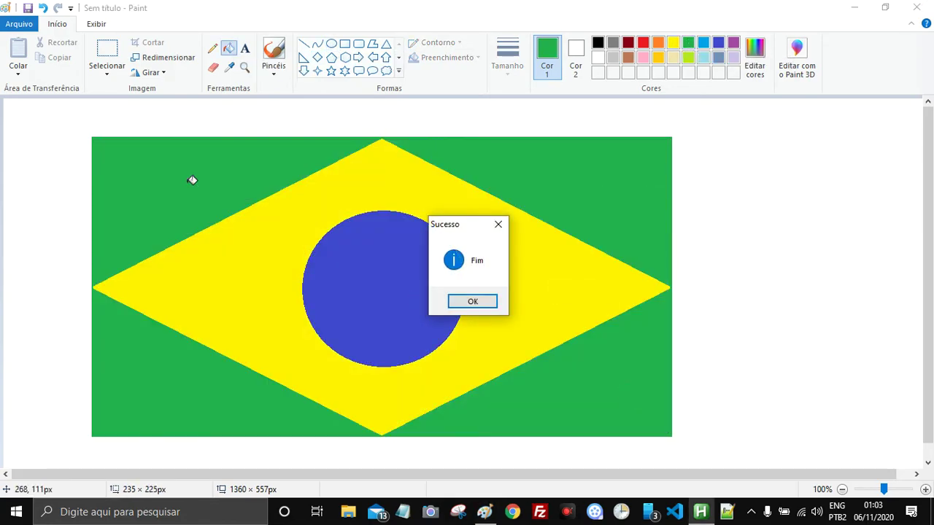
key("Return")
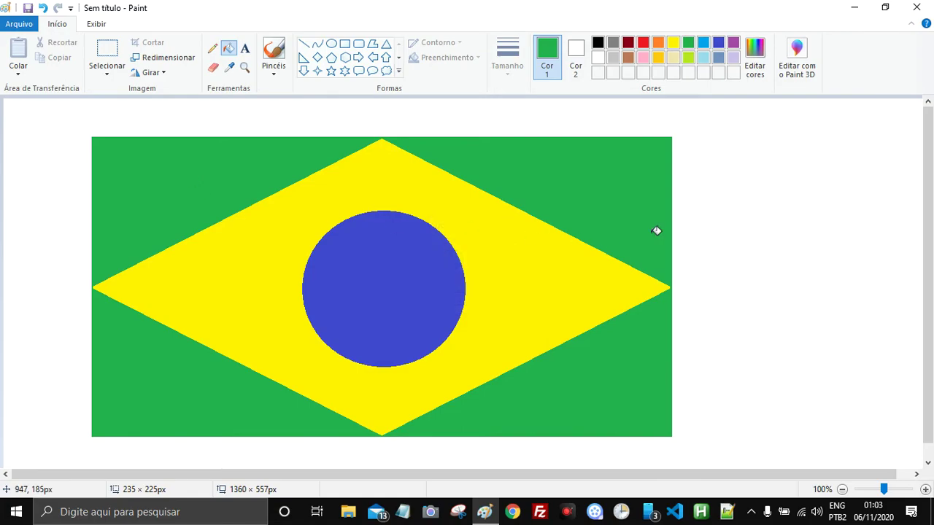
Close Paint without saving and inspect the flag recording's coordinates in Notepad.
left_click(916, 7)
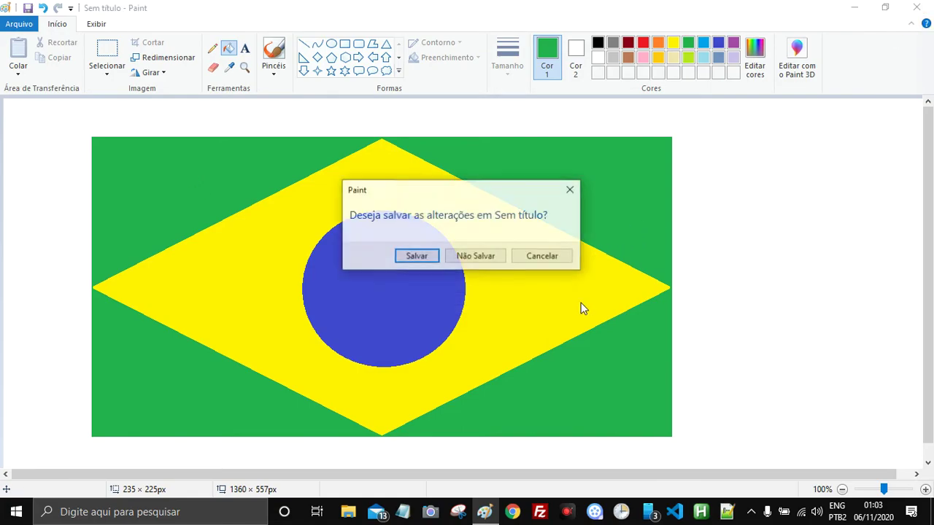
left_click(469, 256)
left_click_drag(325, 381, 397, 292)
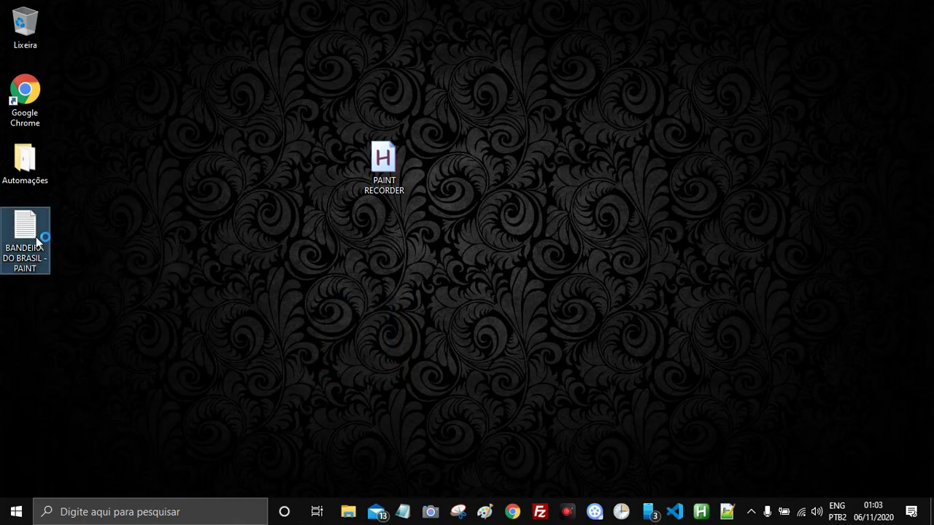
double_click(36, 237)
left_click_drag(835, 214, 835, 379)
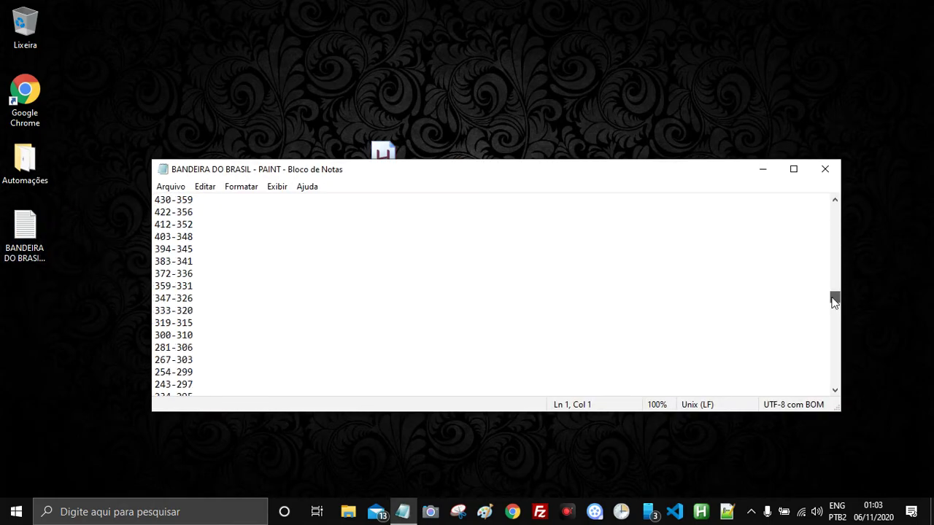
left_click(825, 170)
left_click_drag(634, 196, 531, 301)
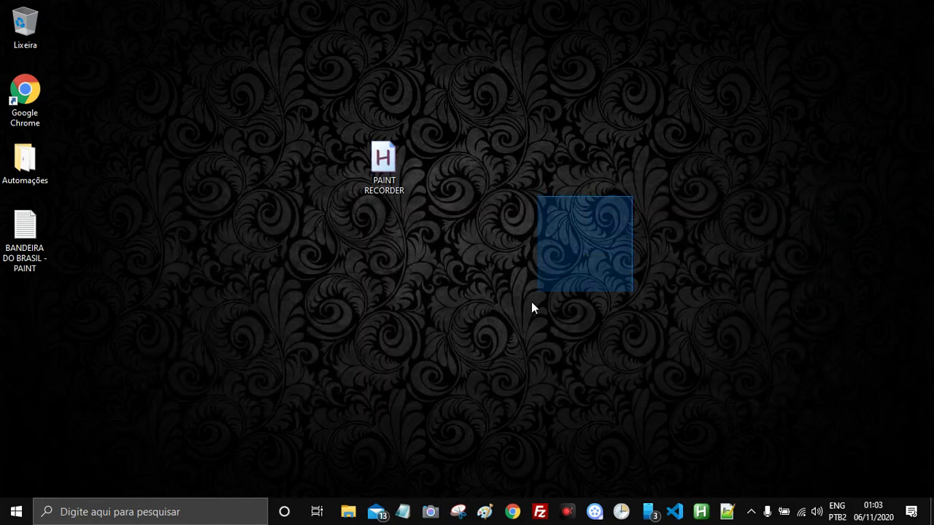
Exit the recorder script from the system tray.
left_click(750, 512)
right_click(722, 458)
left_click(734, 443)
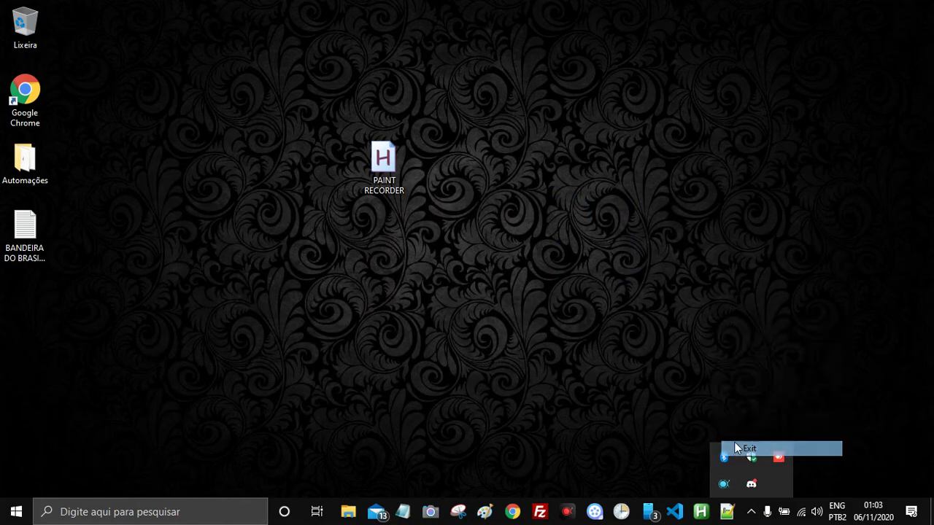
Drag the BANDEIRA DO BRASIL - PAINT icon from the left column to beneath PAINT RECORDER.
left_click_drag(30, 244, 379, 244)
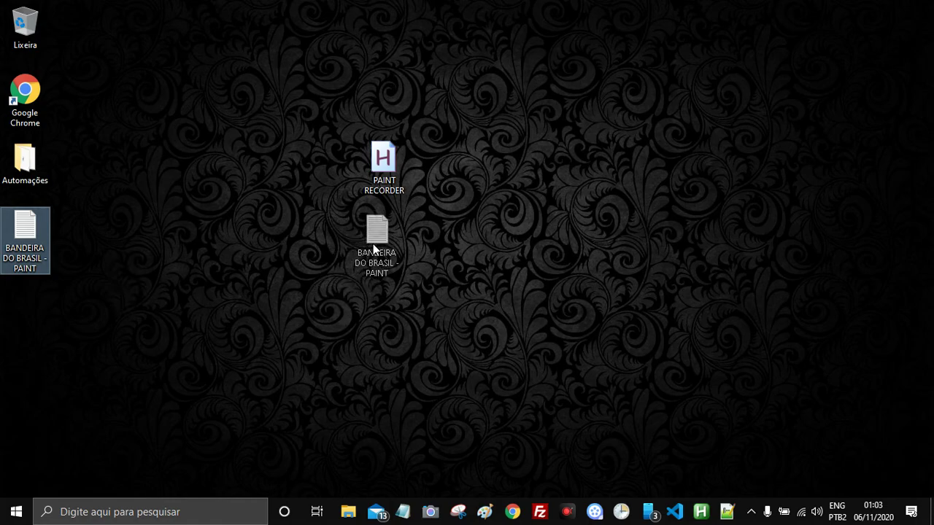